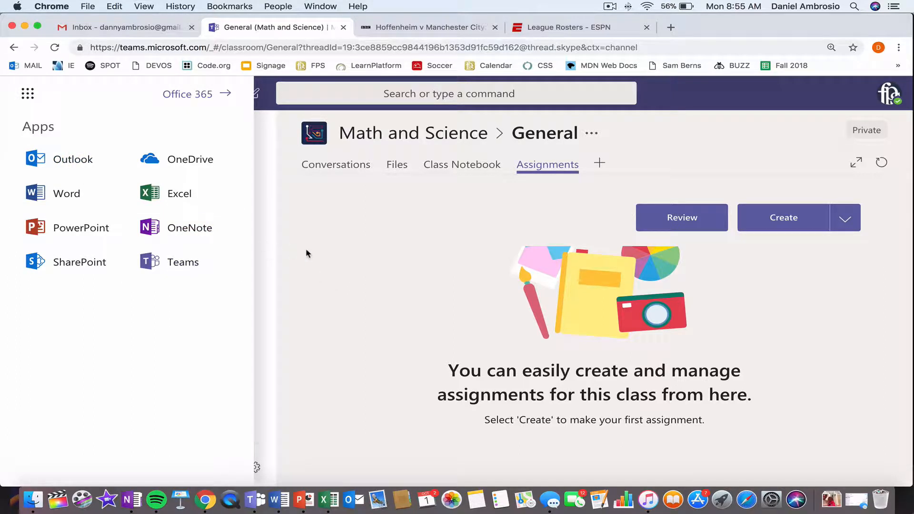
Close the app launcher and browse the teams listed under Favorites and More
{"action": "left_click", "coordinate": [271, 240]}
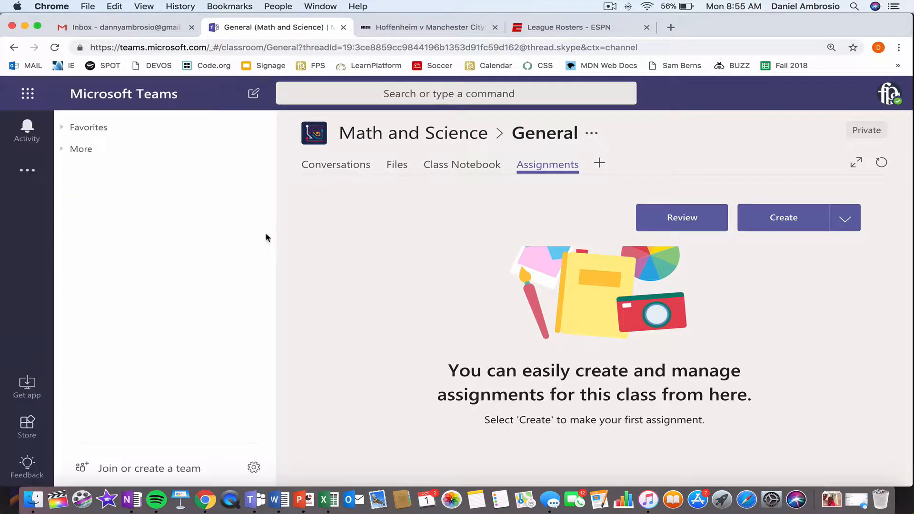
{"action": "left_click", "coordinate": [63, 129]}
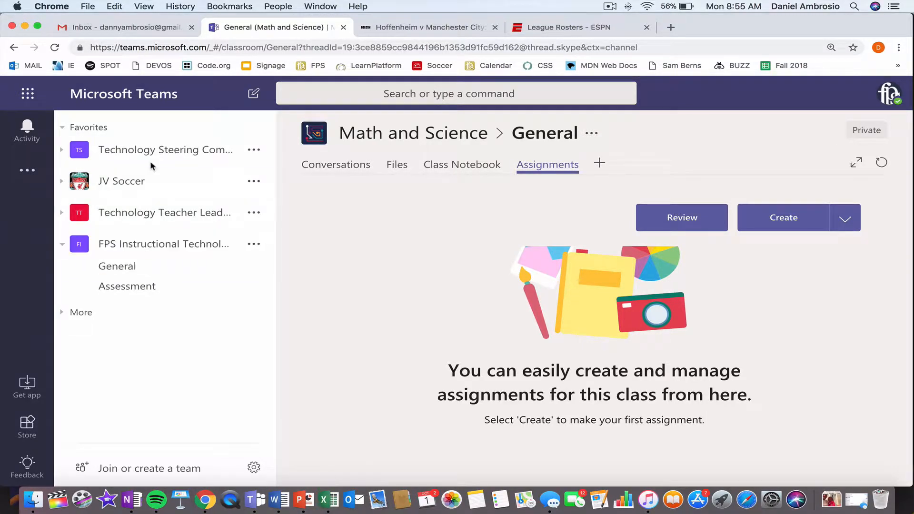
{"action": "left_click", "coordinate": [67, 317]}
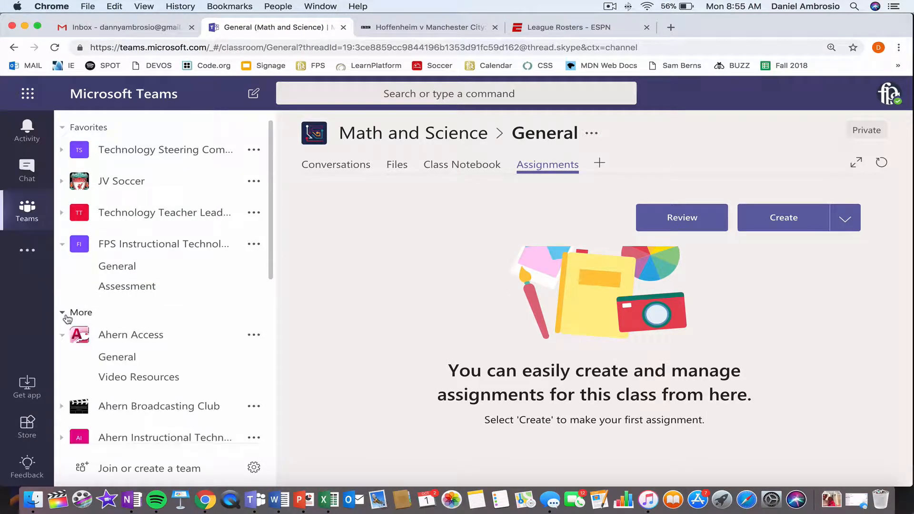
{"action": "scroll", "coordinate": [119, 329], "scroll_direction": "down", "scroll_amount": 8}
{"action": "scroll", "coordinate": [152, 341], "scroll_direction": "up", "scroll_amount": 3}
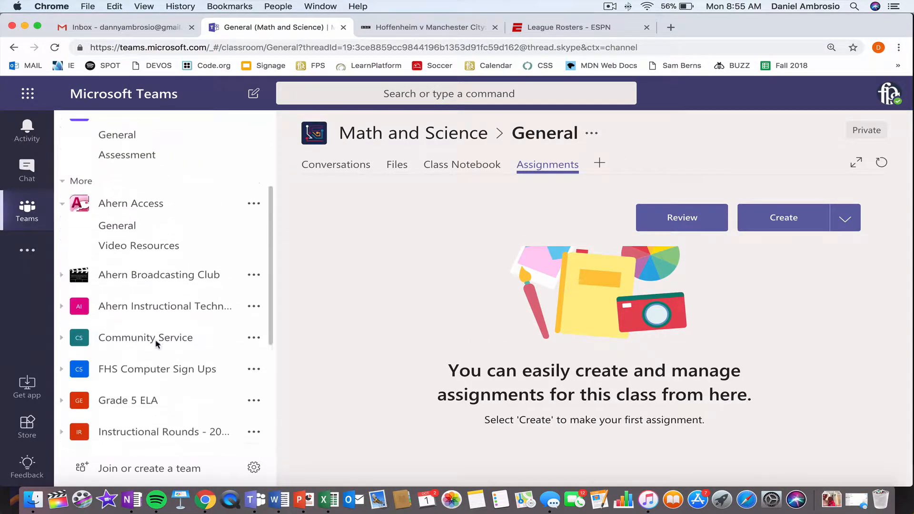
{"action": "scroll", "coordinate": [156, 343], "scroll_direction": "up", "scroll_amount": 3}
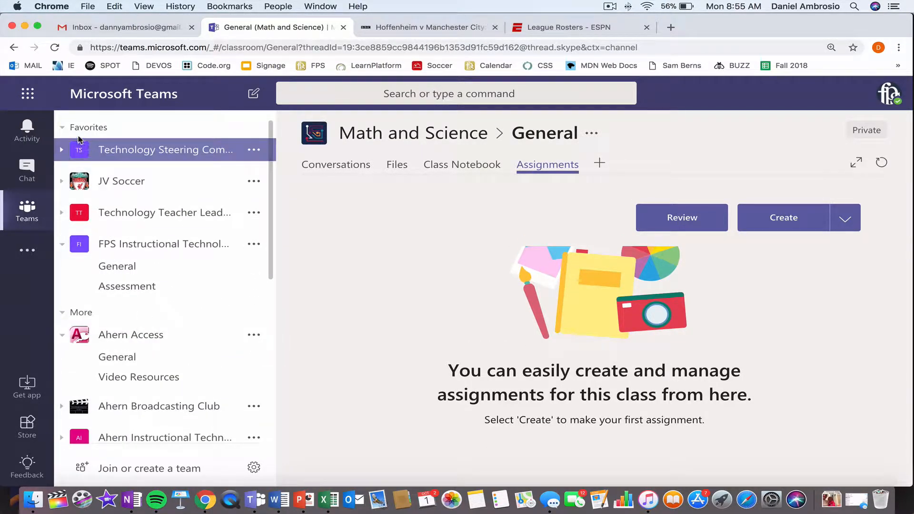
Collapse the More group and remove the Technology Steering Com... team from the favorites
{"action": "left_click", "coordinate": [65, 314]}
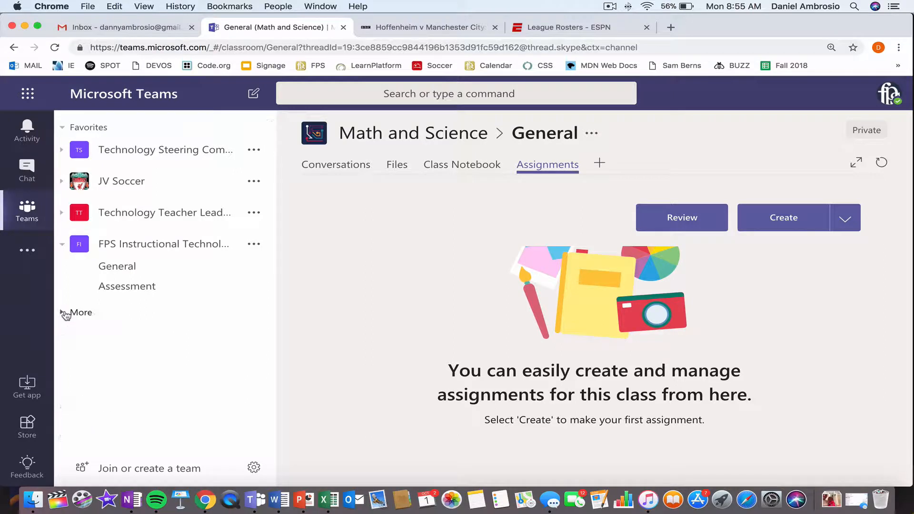
{"action": "left_click", "coordinate": [254, 150]}
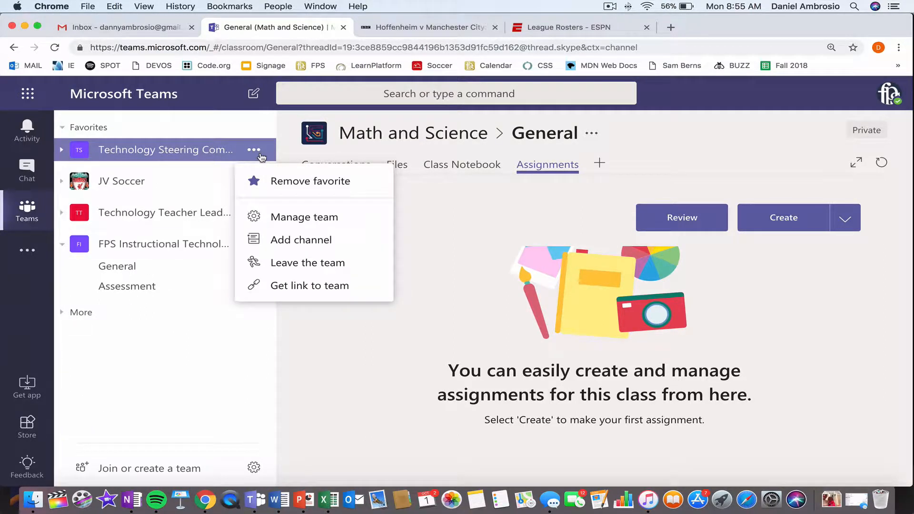
{"action": "left_click", "coordinate": [287, 187]}
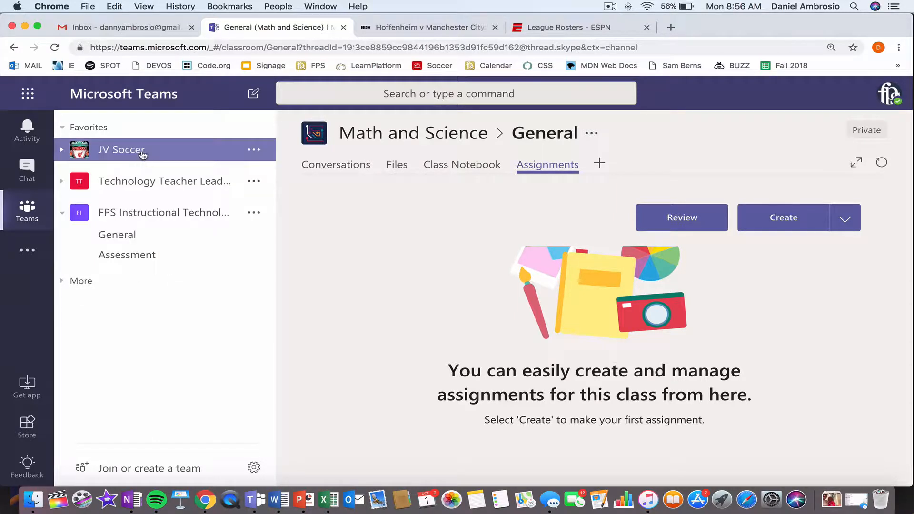
Open the Math and Science team from the More group and look through its General channel conversations
{"action": "left_click", "coordinate": [71, 282]}
{"action": "scroll", "coordinate": [166, 300], "scroll_direction": "down", "scroll_amount": 8}
{"action": "left_click", "coordinate": [157, 293]}
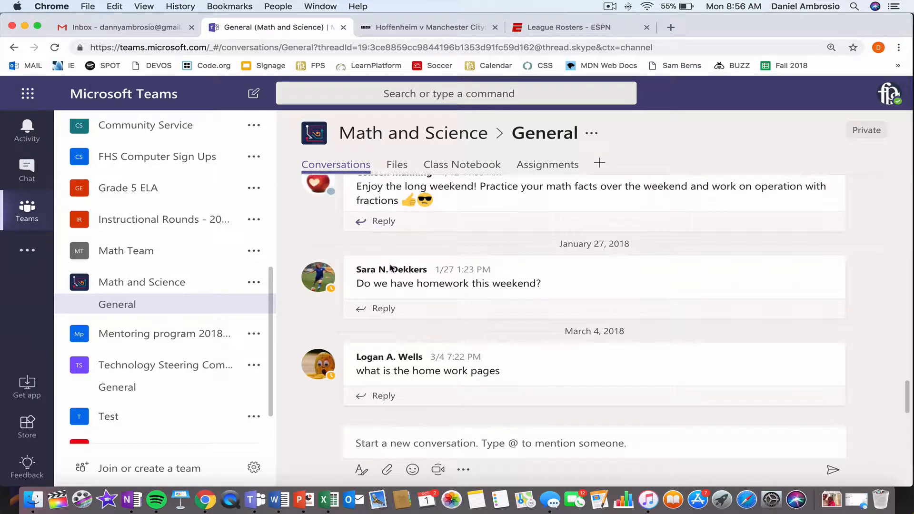
{"action": "scroll", "coordinate": [393, 281], "scroll_direction": "up", "scroll_amount": 5}
{"action": "scroll", "coordinate": [399, 299], "scroll_direction": "down", "scroll_amount": 5}
Try mentioning a student in a new General channel conversation, and clear the draft without posting it
{"action": "left_click", "coordinate": [394, 445]}
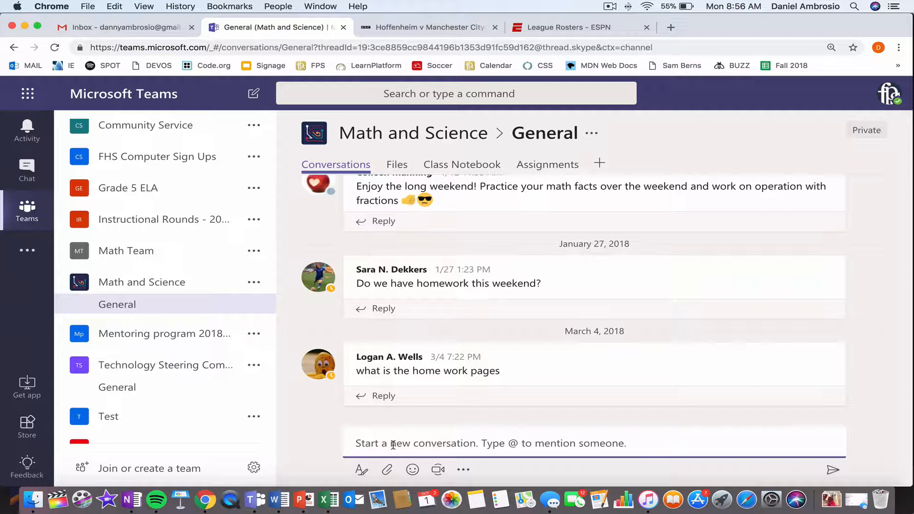
{"action": "type", "text": "@logan"}
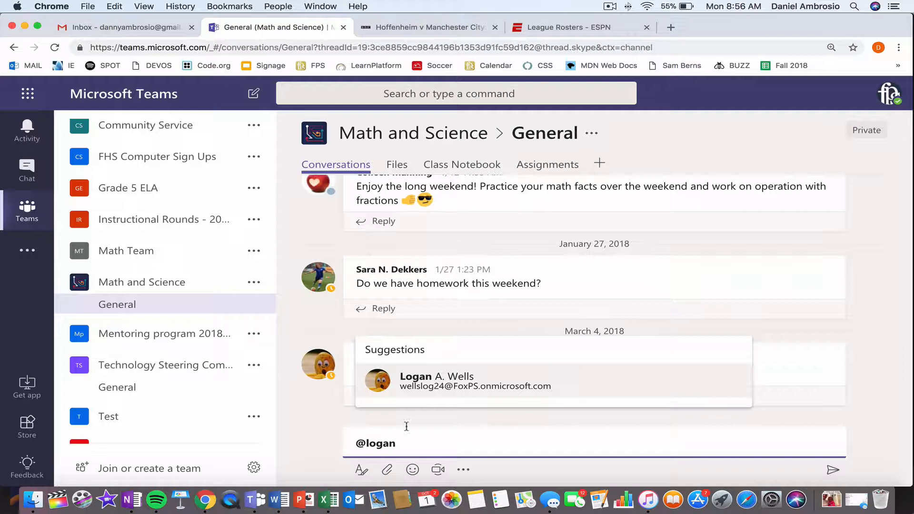
{"action": "left_click", "coordinate": [422, 390]}
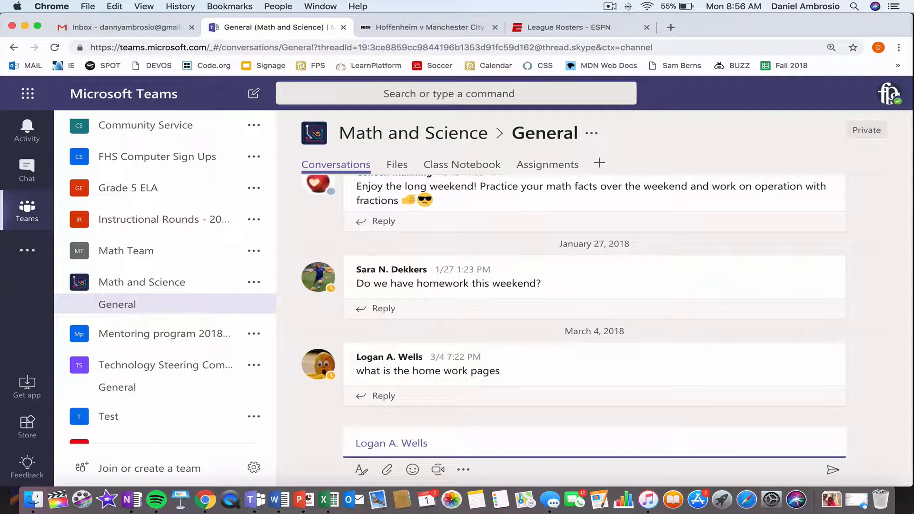
{"action": "key", "text": "BackSpace"}
{"action": "key", "text": "BackSpace"}
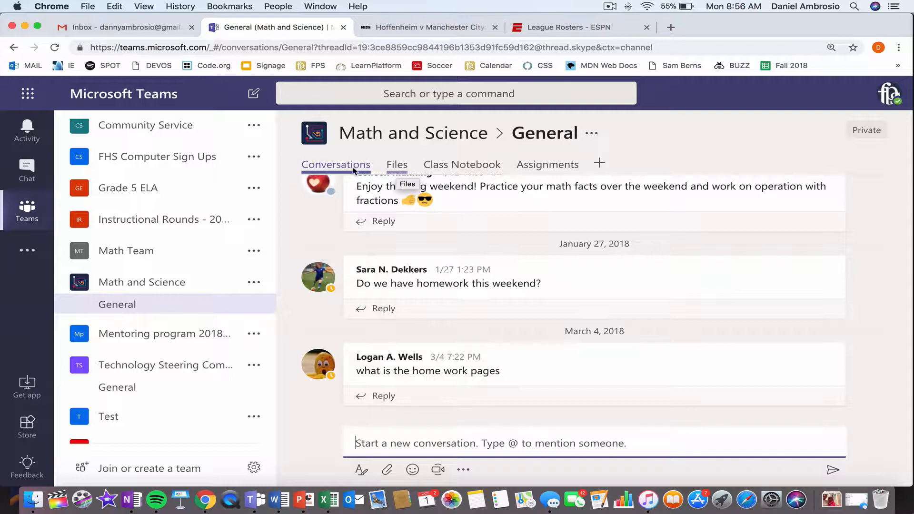
Open the General channel's files and view the file types that can be created, without creating one
{"action": "left_click", "coordinate": [399, 172]}
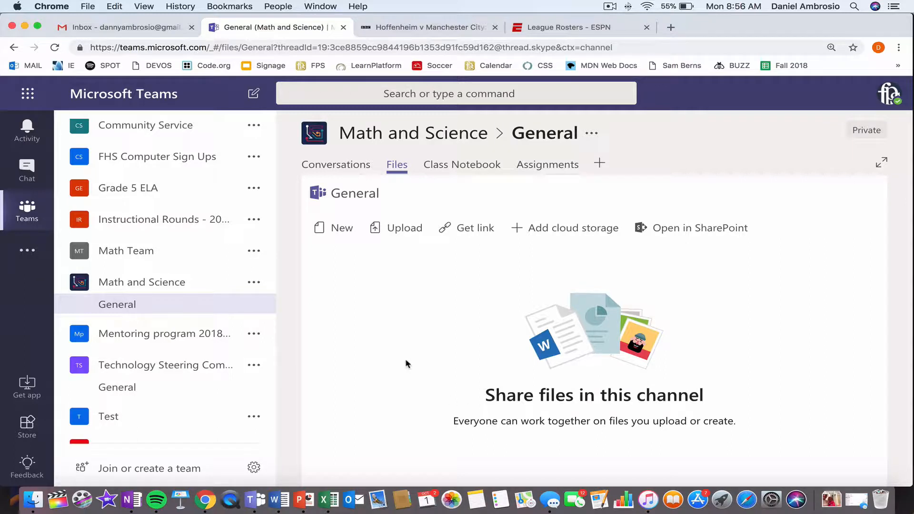
{"action": "left_click", "coordinate": [348, 231]}
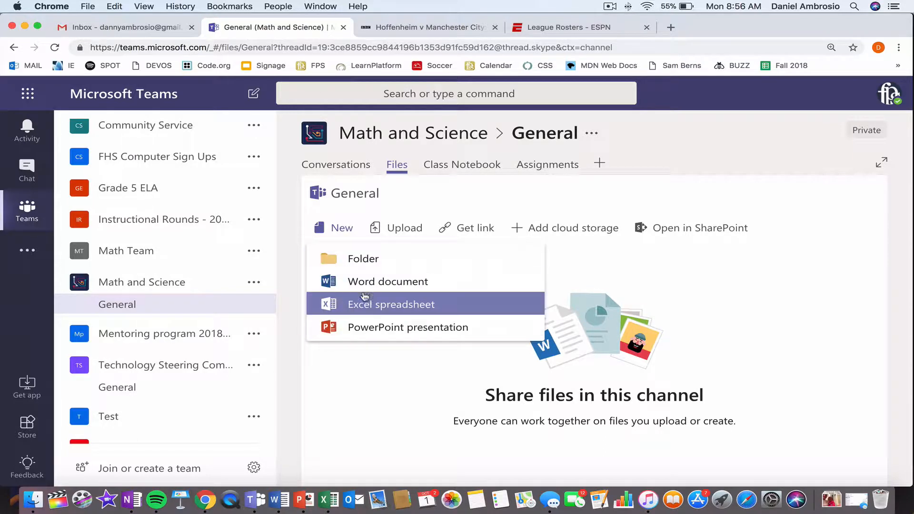
{"action": "left_click", "coordinate": [652, 292]}
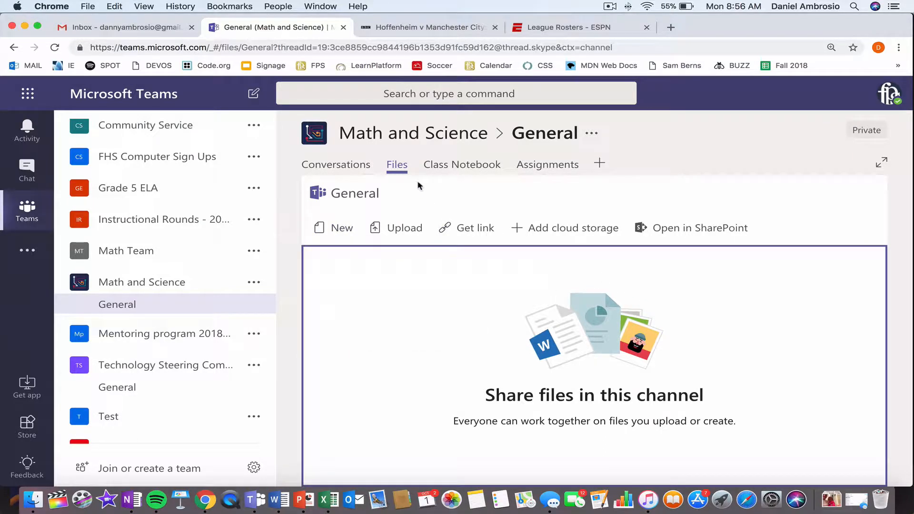
Browse the Class Notebook's Content Library, Collaboration Space and one student's sections, and return to the class assignments
{"action": "left_click", "coordinate": [455, 170]}
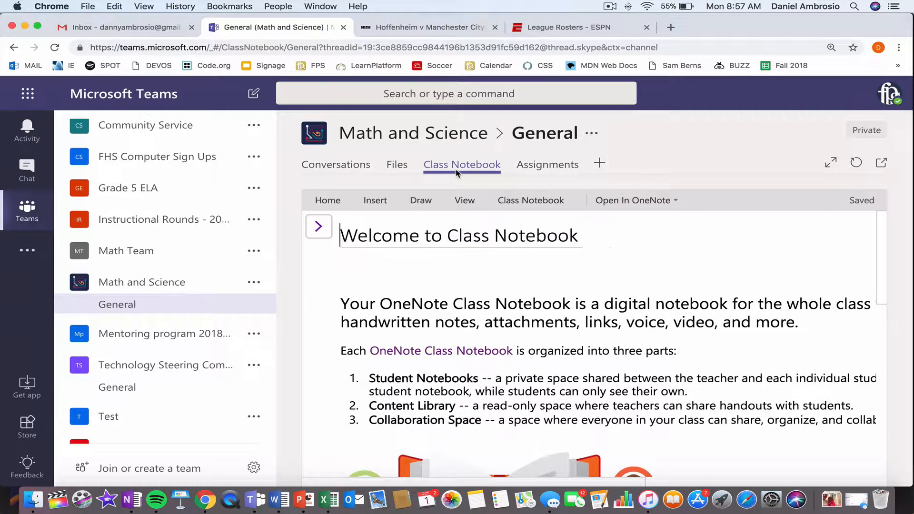
{"action": "left_click", "coordinate": [316, 229]}
{"action": "left_click", "coordinate": [366, 306]}
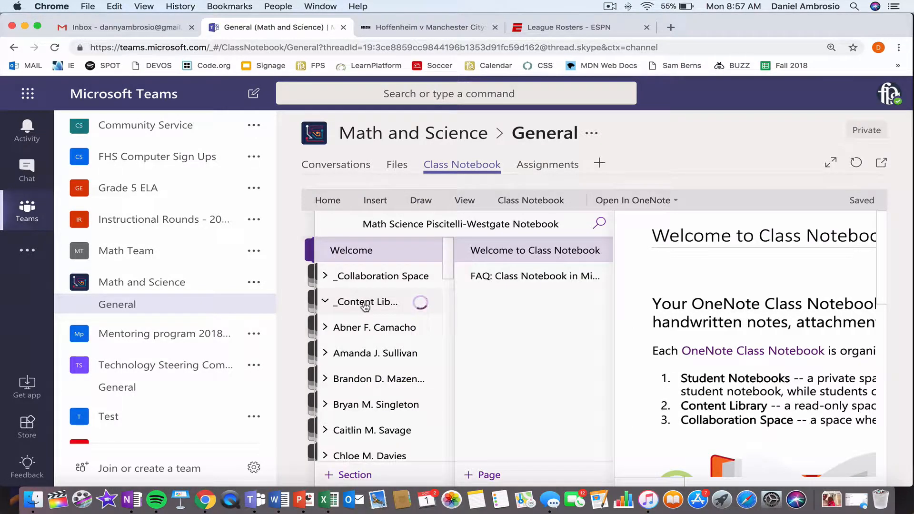
{"action": "left_click", "coordinate": [367, 277]}
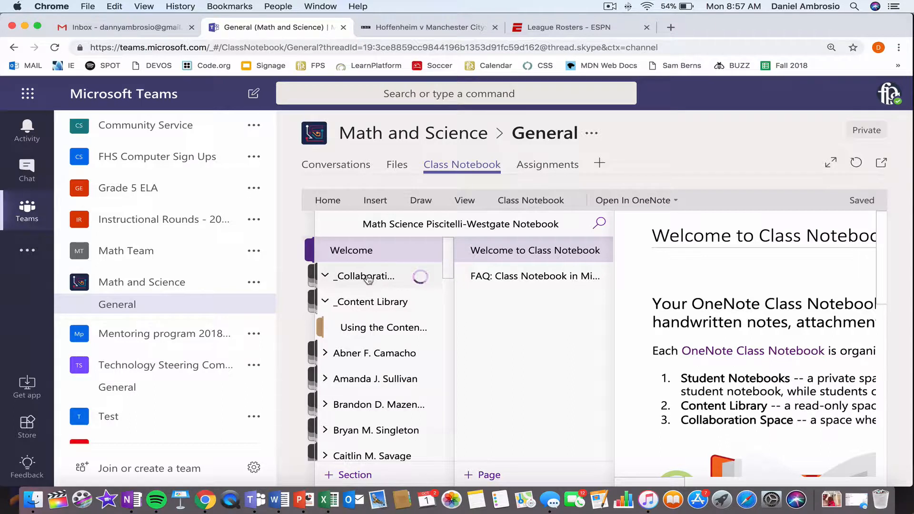
{"action": "scroll", "coordinate": [358, 315], "scroll_direction": "down", "scroll_amount": 3}
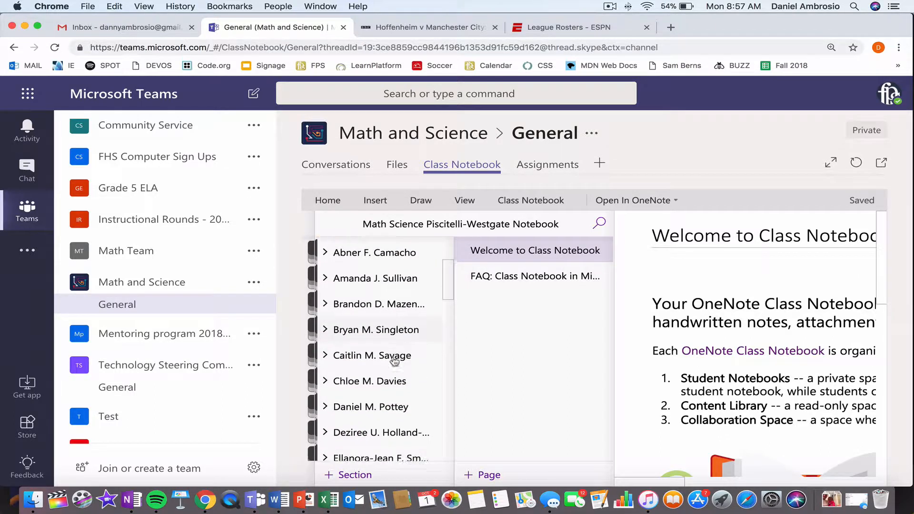
{"action": "left_click", "coordinate": [353, 328]}
{"action": "scroll", "coordinate": [363, 340], "scroll_direction": "down", "scroll_amount": 2}
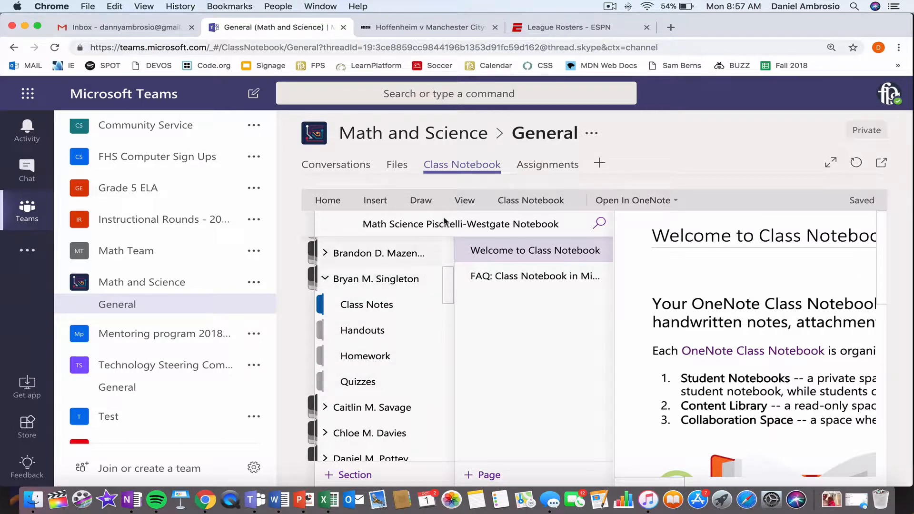
{"action": "left_click", "coordinate": [556, 172]}
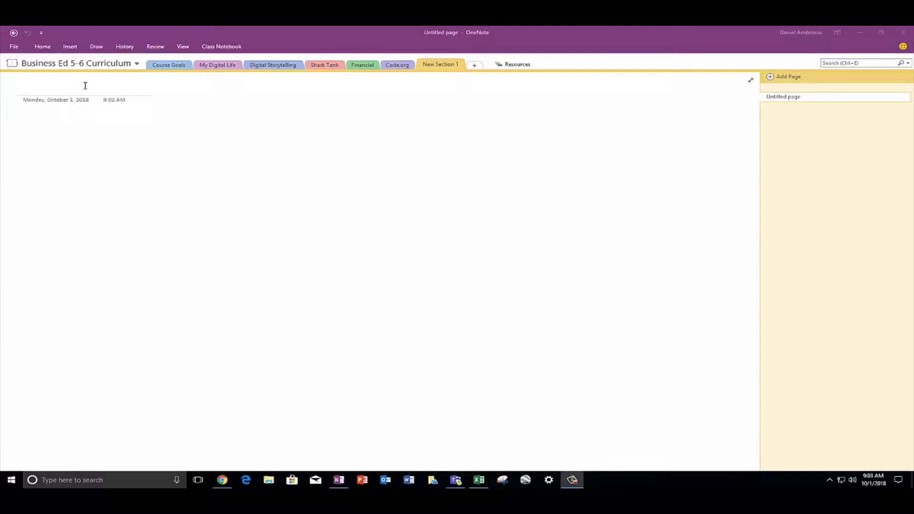
In OneNote, close the Illuminate Education notebook from the list of open notebooks
{"action": "left_click", "coordinate": [135, 65]}
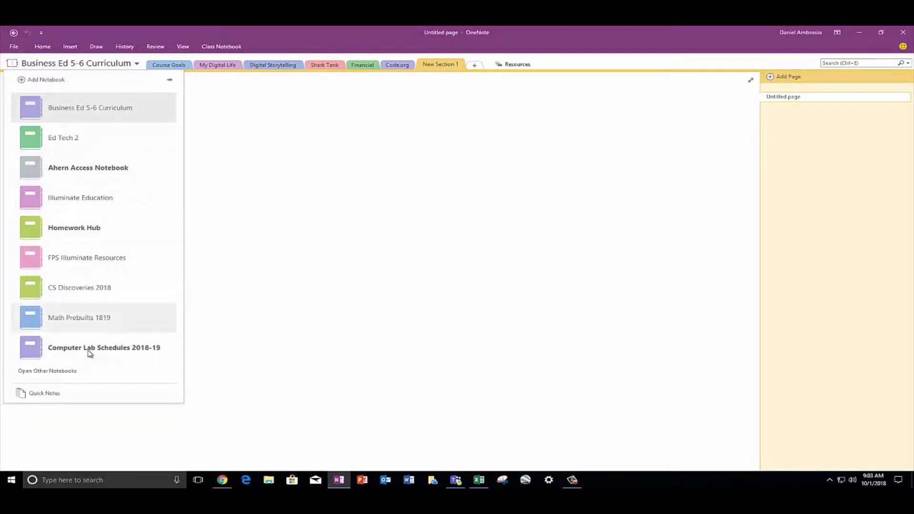
{"action": "right_click", "coordinate": [80, 204]}
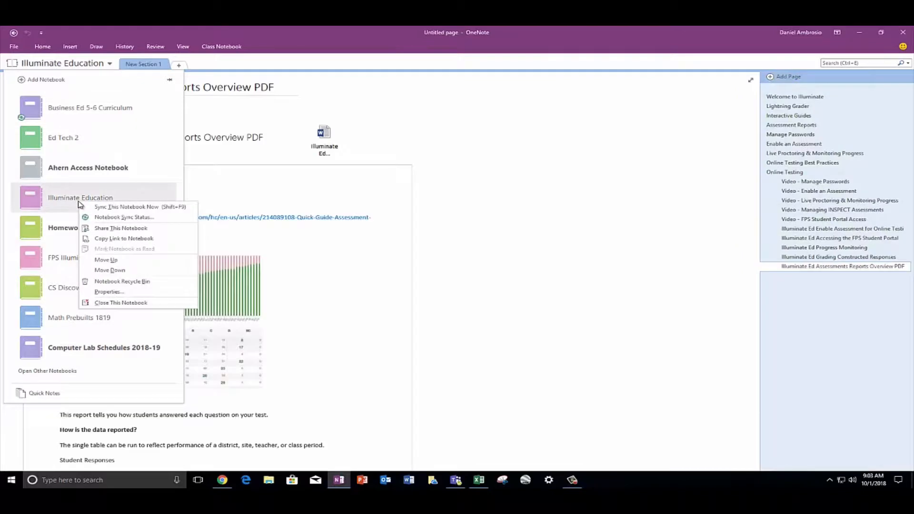
{"action": "left_click", "coordinate": [109, 304]}
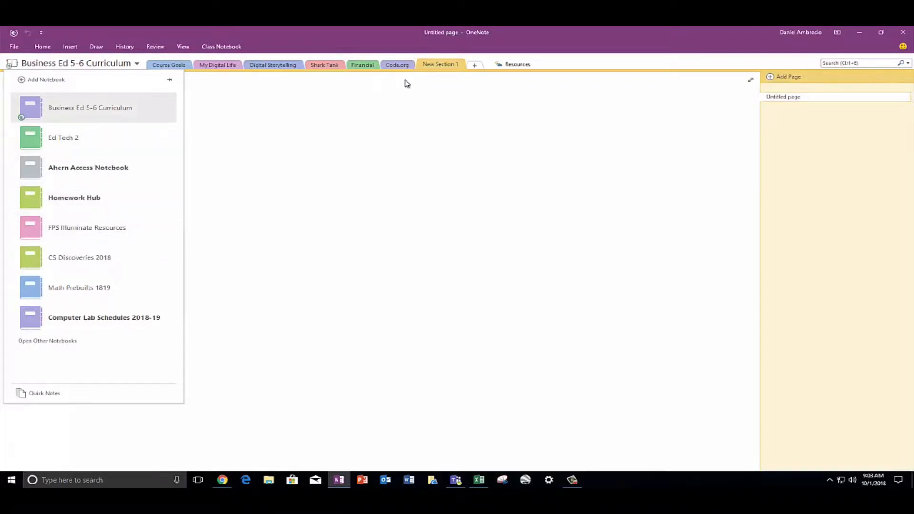
Add four blank pages to New Section 1 of the Business Ed 5-6 Curriculum notebook
{"action": "left_click", "coordinate": [439, 66]}
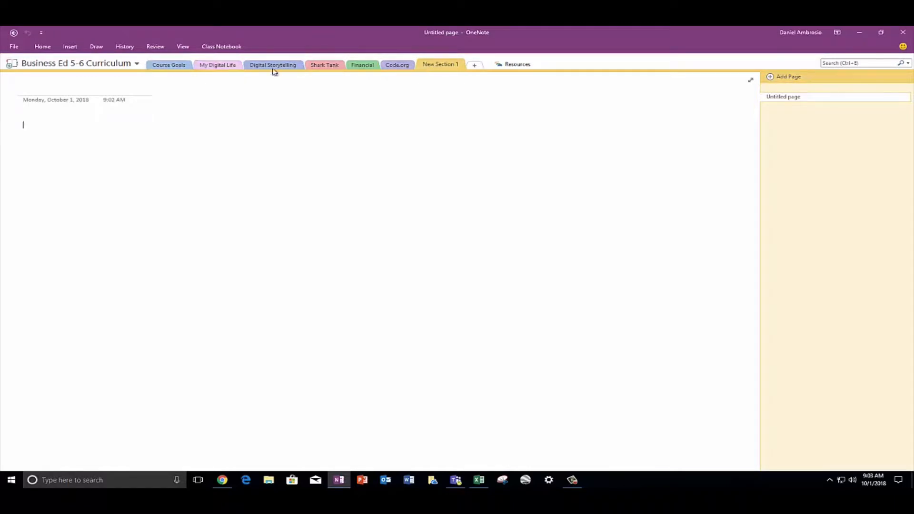
{"action": "left_click", "coordinate": [783, 78]}
{"action": "left_click", "coordinate": [783, 78]}
{"action": "left_click", "coordinate": [783, 77]}
{"action": "left_click", "coordinate": [783, 78]}
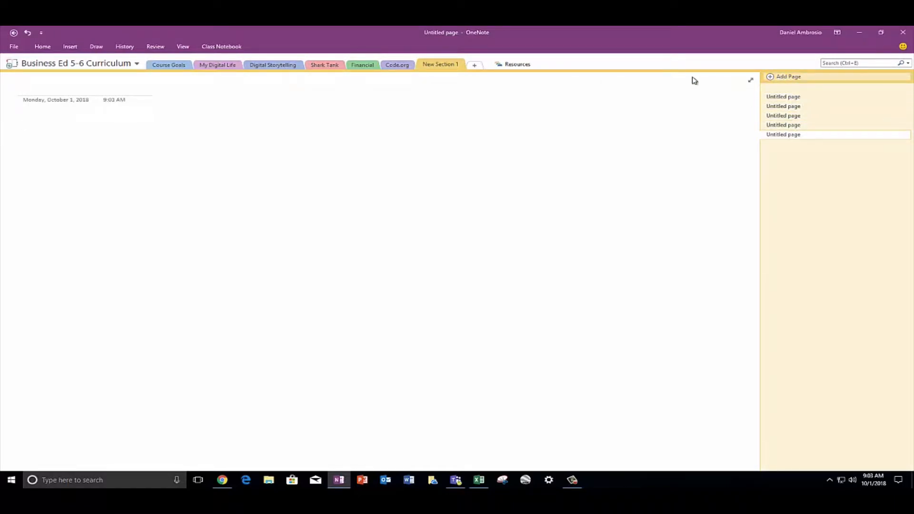
Create another section after New Section 1, keeping its default name, and add three more pages to it
{"action": "left_click", "coordinate": [475, 67]}
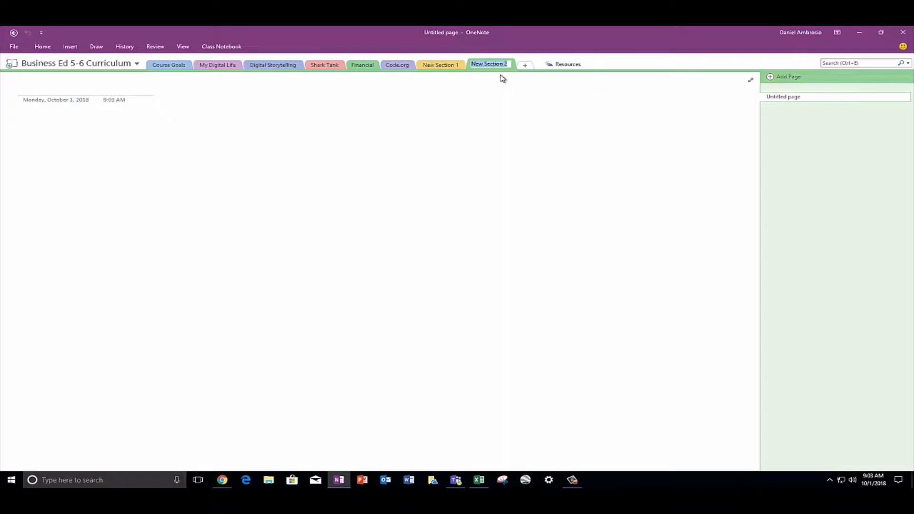
{"action": "left_click", "coordinate": [781, 77]}
{"action": "left_click", "coordinate": [781, 76]}
{"action": "left_click", "coordinate": [781, 77]}
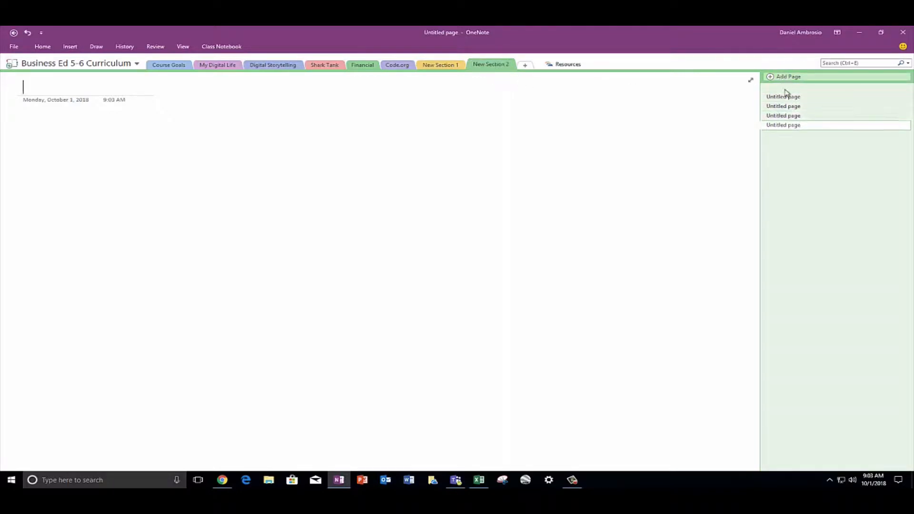
Give the first page of the new section the heading "Title"
{"action": "left_click", "coordinate": [789, 98]}
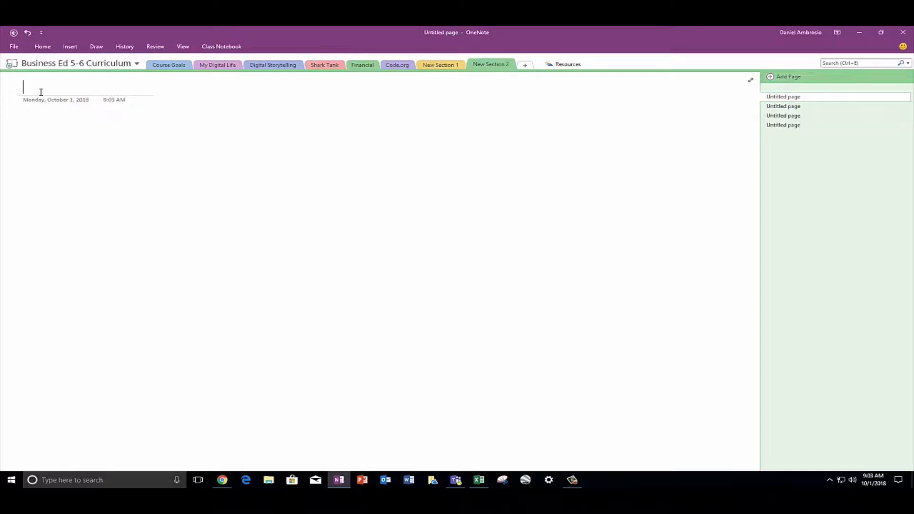
{"action": "type", "text": "Title"}
{"action": "key", "text": "Return"}
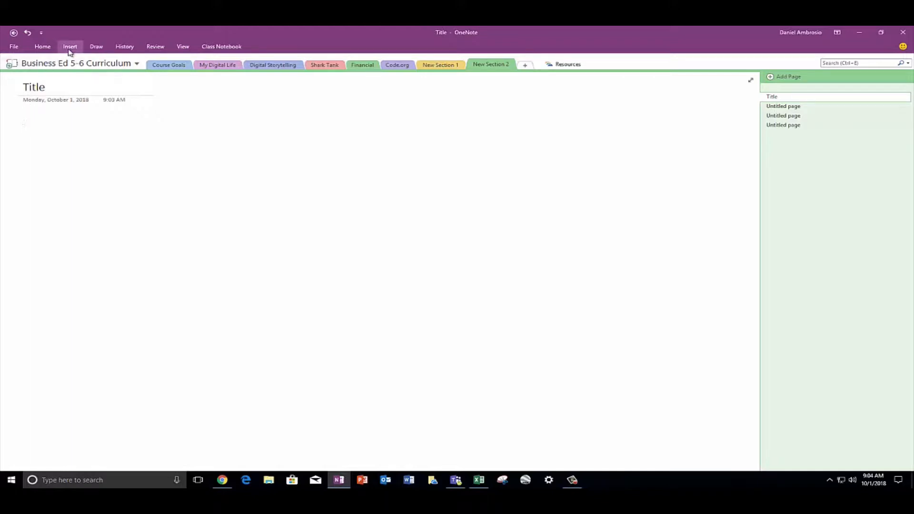
Insert a table of five columns and six rows in the body of the "Title" page
{"action": "left_click", "coordinate": [69, 48]}
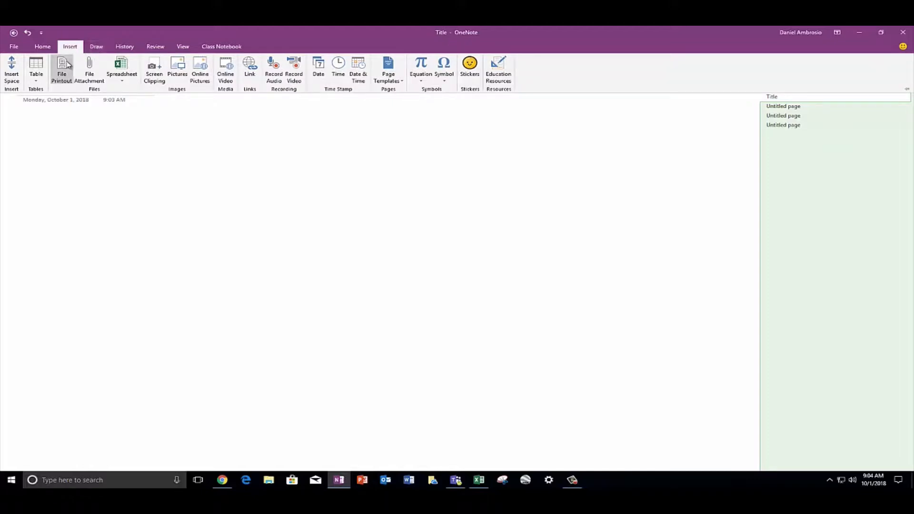
{"action": "left_click", "coordinate": [35, 81]}
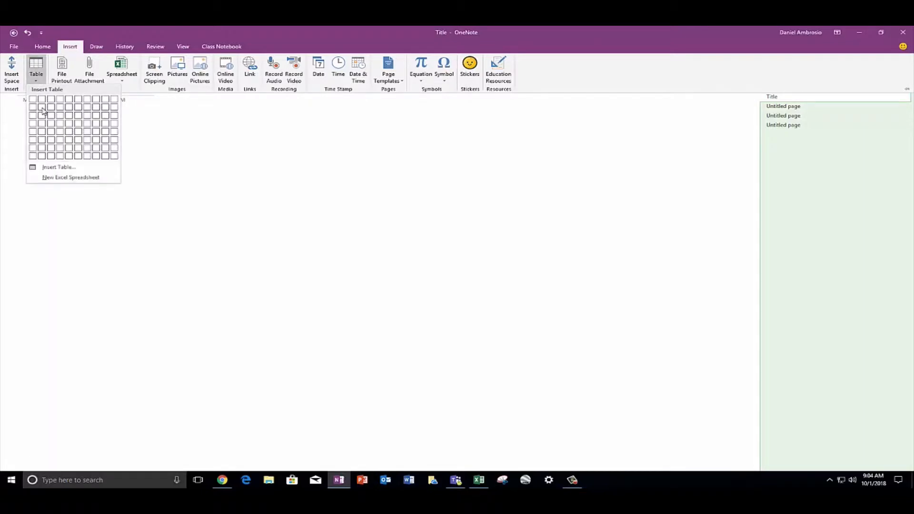
{"action": "left_click", "coordinate": [69, 145]}
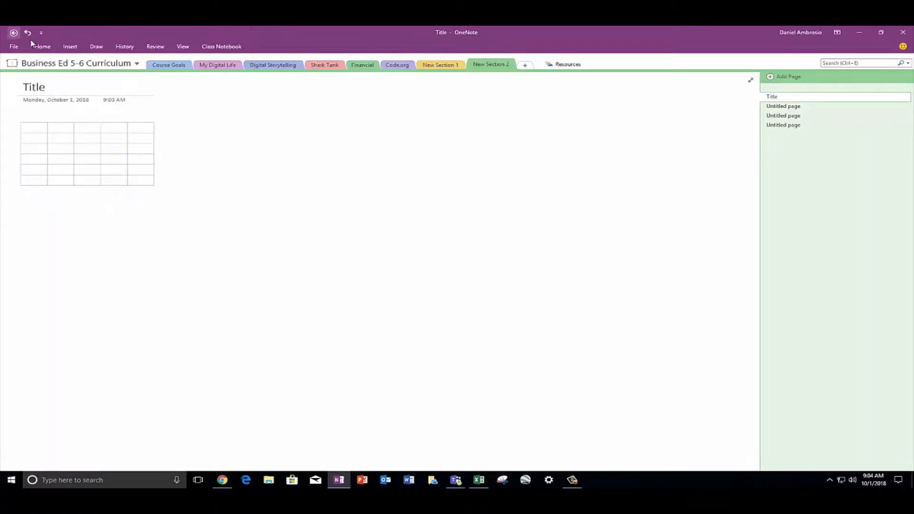
Insert the life science Word document as a file printout on the "Title" page and look through its printed pages
{"action": "left_click", "coordinate": [70, 46]}
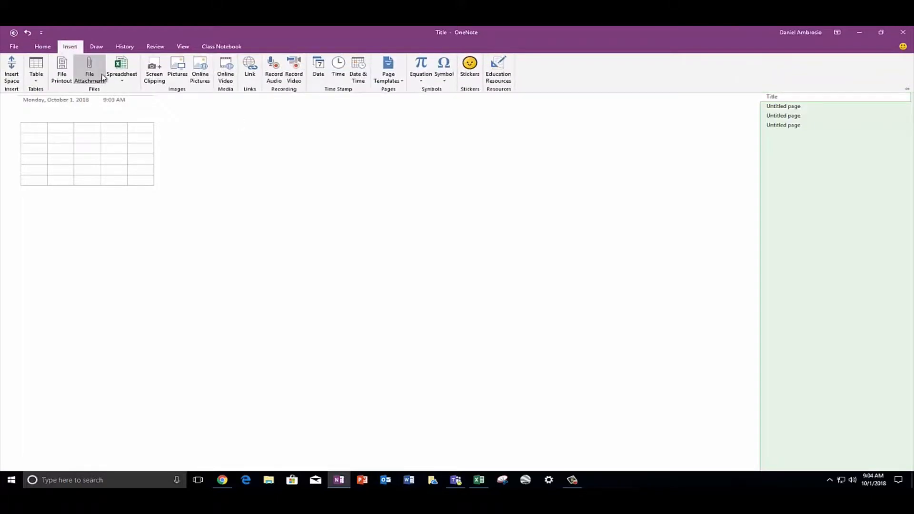
{"action": "left_click", "coordinate": [62, 70]}
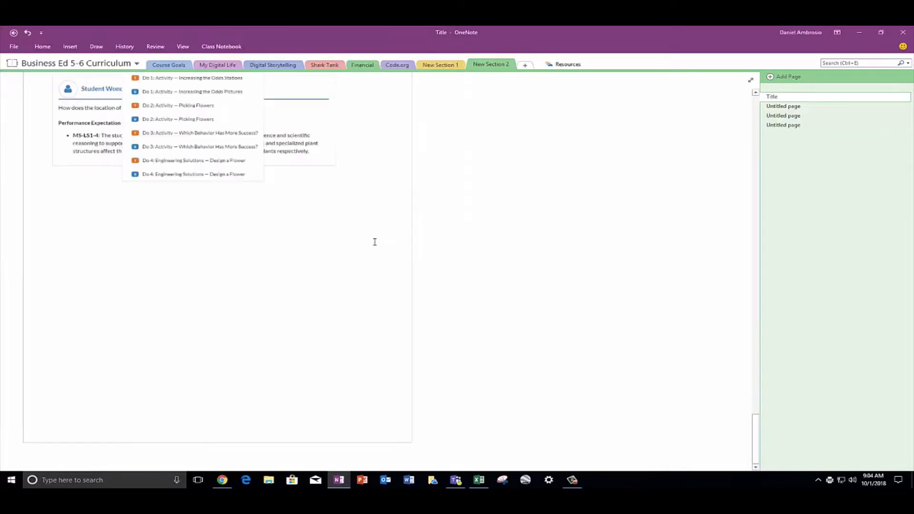
{"action": "scroll", "coordinate": [300, 240], "scroll_direction": "up", "scroll_amount": 12}
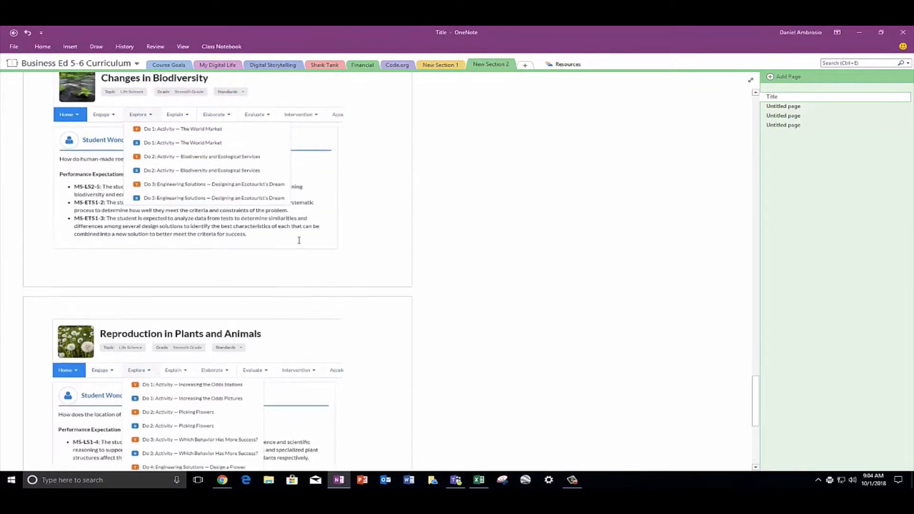
{"action": "scroll", "coordinate": [246, 261], "scroll_direction": "up", "scroll_amount": 10}
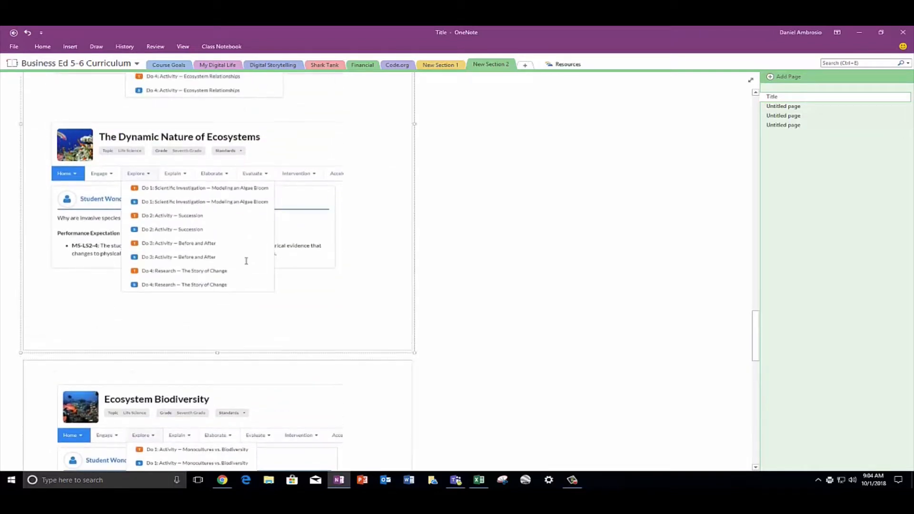
Insert a new, blank Excel spreadsheet on the "Title" page
{"action": "left_click", "coordinate": [70, 46]}
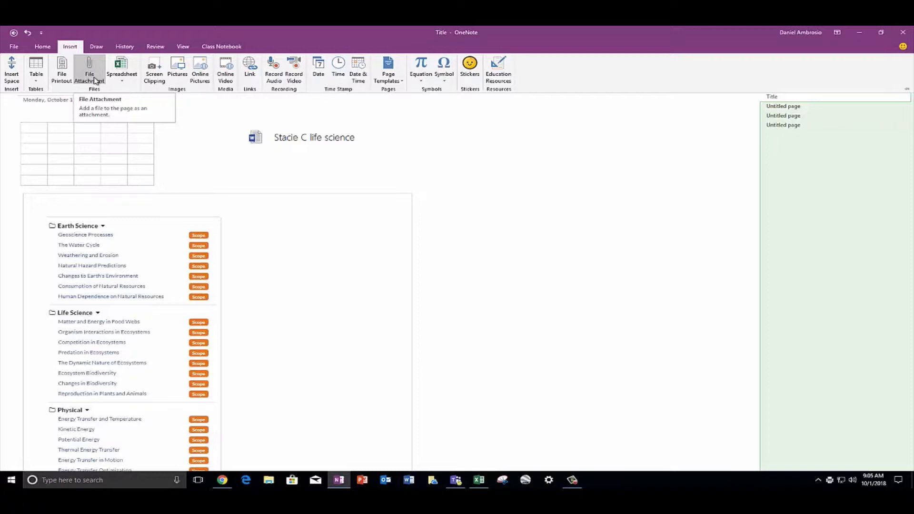
{"action": "left_click", "coordinate": [123, 79]}
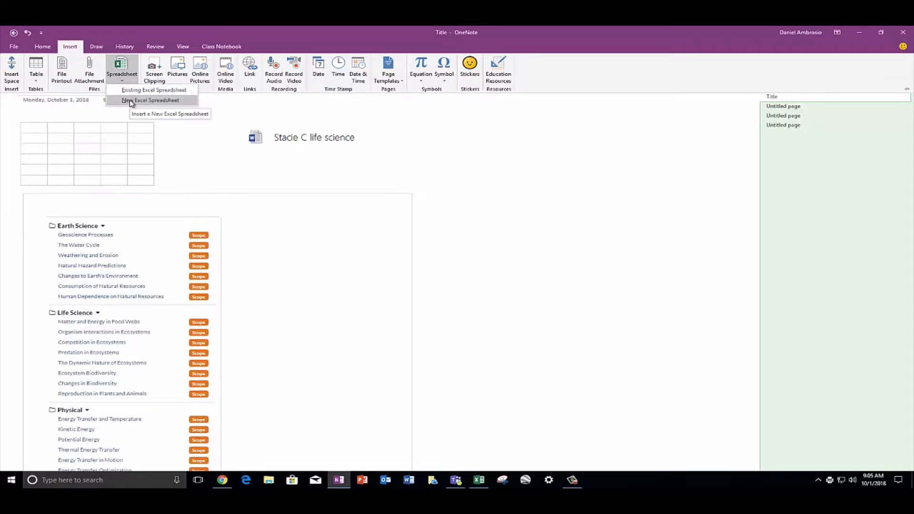
{"action": "left_click", "coordinate": [130, 101]}
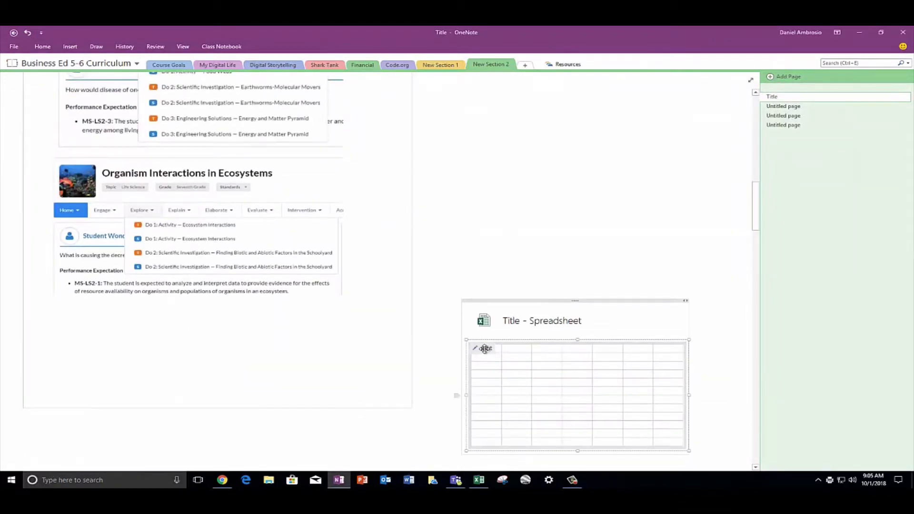
Open the embedded spreadsheet for editing in Excel, select cells A1:M17, and return to the OneNote page without entering data
{"action": "left_click", "coordinate": [484, 348]}
{"action": "left_click", "coordinate": [369, 202]}
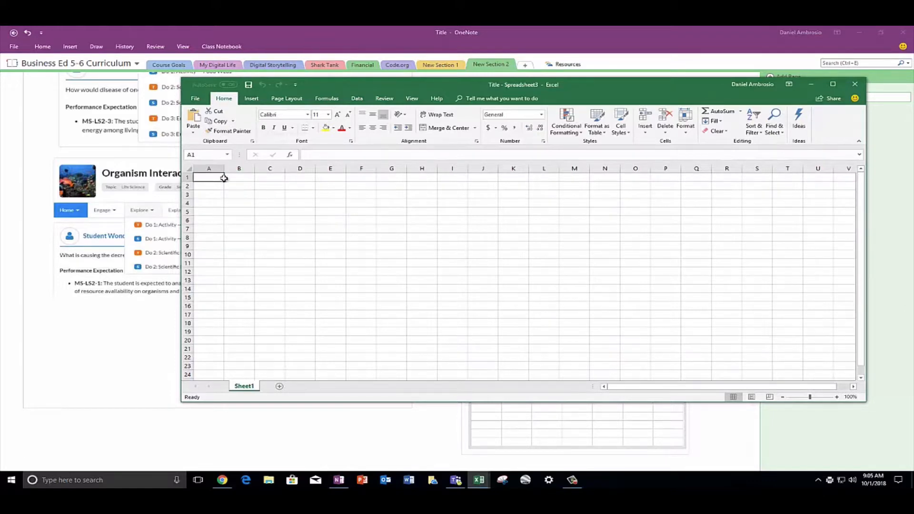
{"action": "mouse_move", "coordinate": [223, 178]}
{"action": "left_mouse_down"}
{"action": "mouse_move", "coordinate": [570, 288]}
{"action": "mouse_move", "coordinate": [582, 318]}
{"action": "left_mouse_up"}
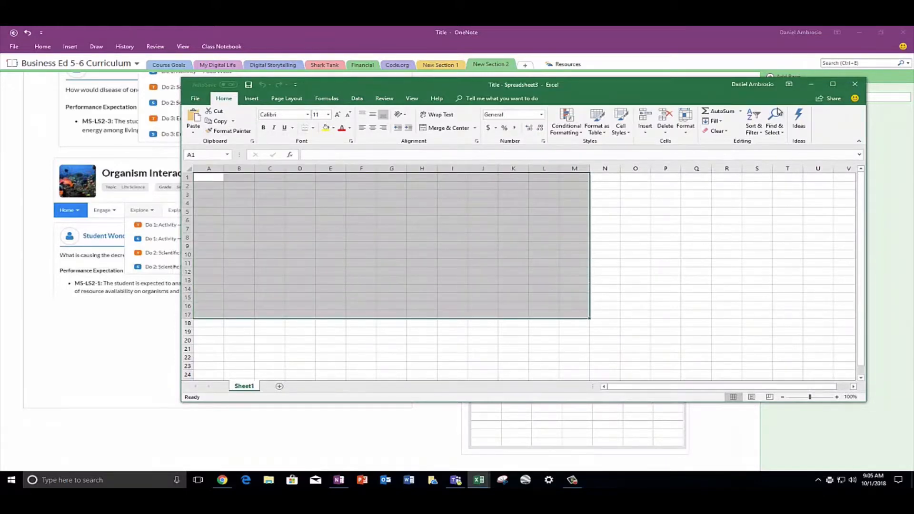
{"action": "left_click", "coordinate": [855, 84]}
{"action": "left_click", "coordinate": [482, 349]}
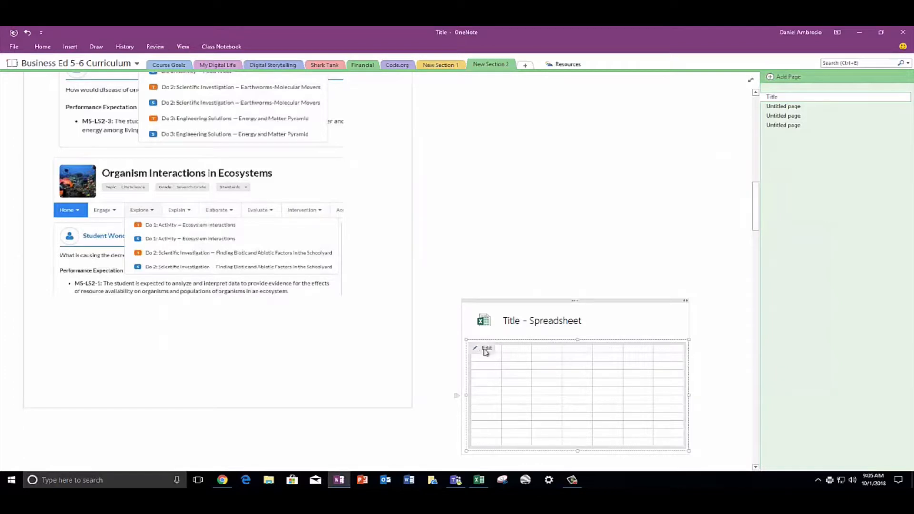
{"action": "left_click", "coordinate": [855, 83]}
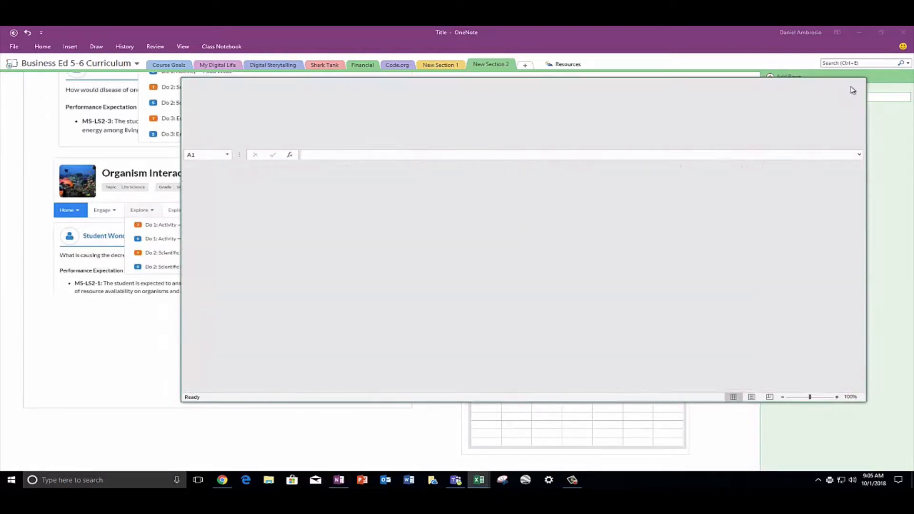
{"action": "left_click", "coordinate": [66, 49]}
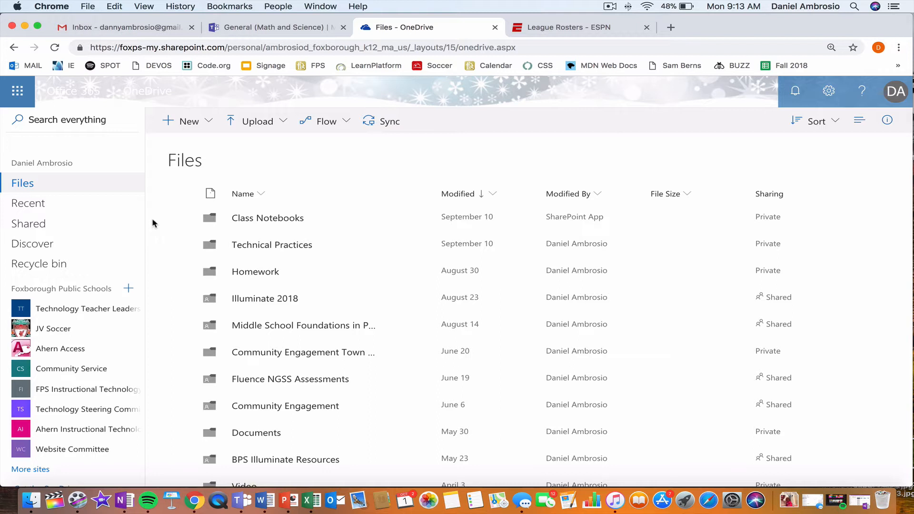
Switch to OneDrive in the browser, view the list of Office 365 apps, and create a new Excel workbook from the Files page
{"action": "left_click", "coordinate": [24, 103]}
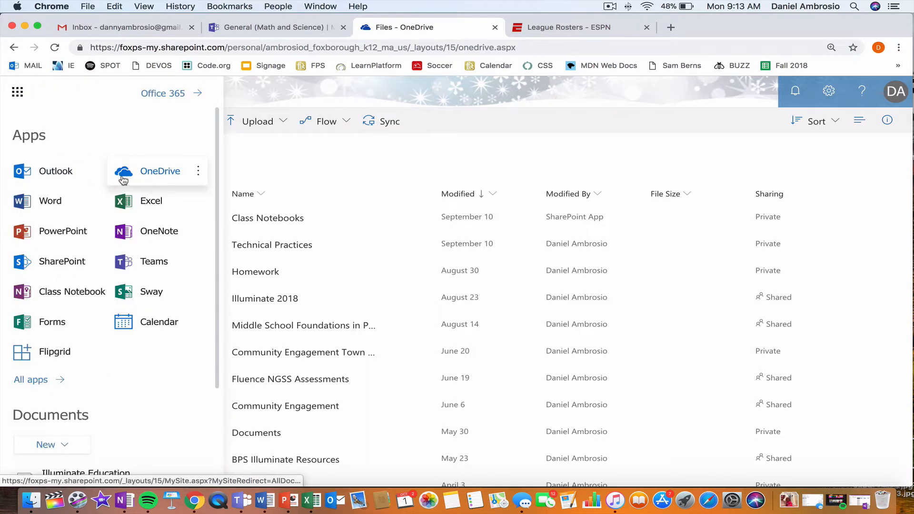
{"action": "left_click", "coordinate": [256, 170]}
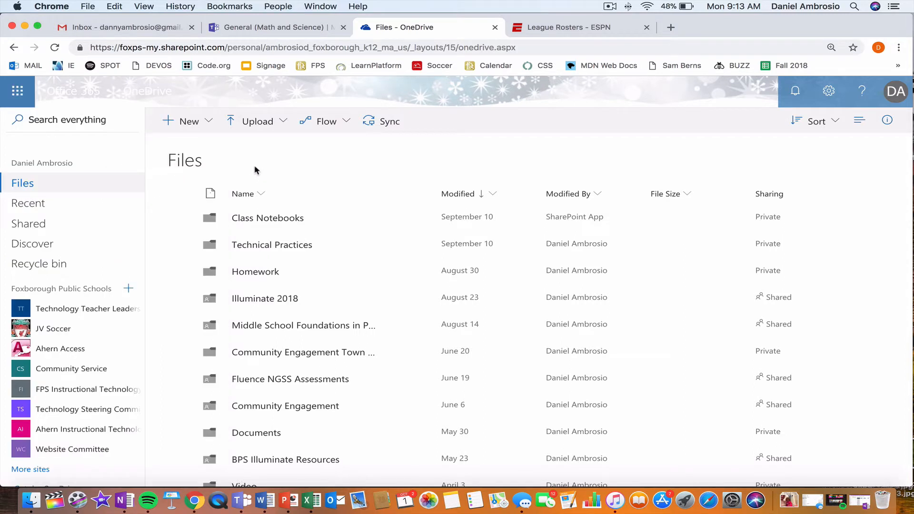
{"action": "left_click", "coordinate": [205, 127]}
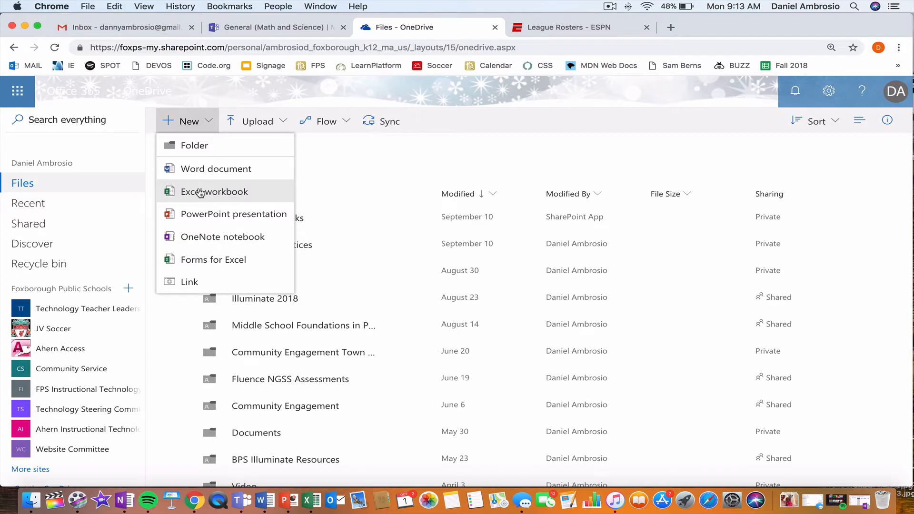
{"action": "left_click", "coordinate": [200, 191]}
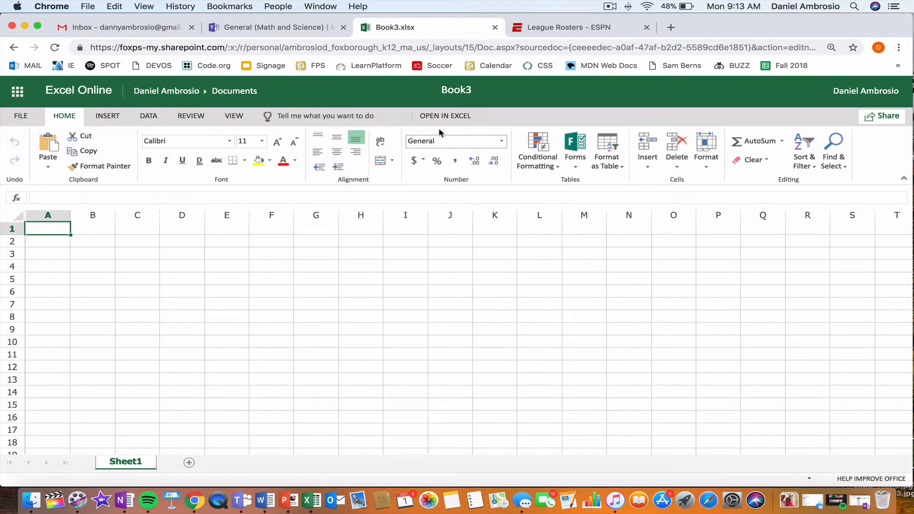
Rename the new workbook as "Science Excel Workbook Chapter 1"
{"action": "left_click", "coordinate": [456, 92]}
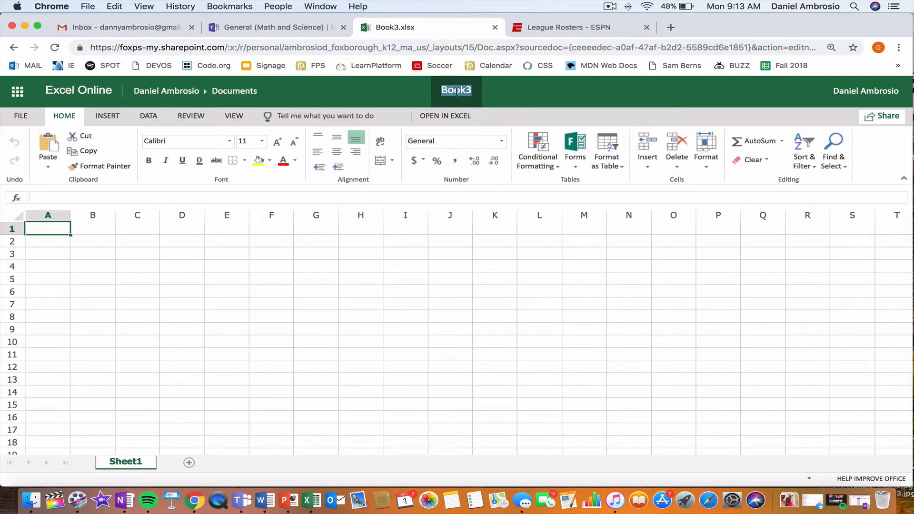
{"action": "type", "text": "Science Excel Workbook Chapter 1"}
{"action": "key", "text": "Return"}
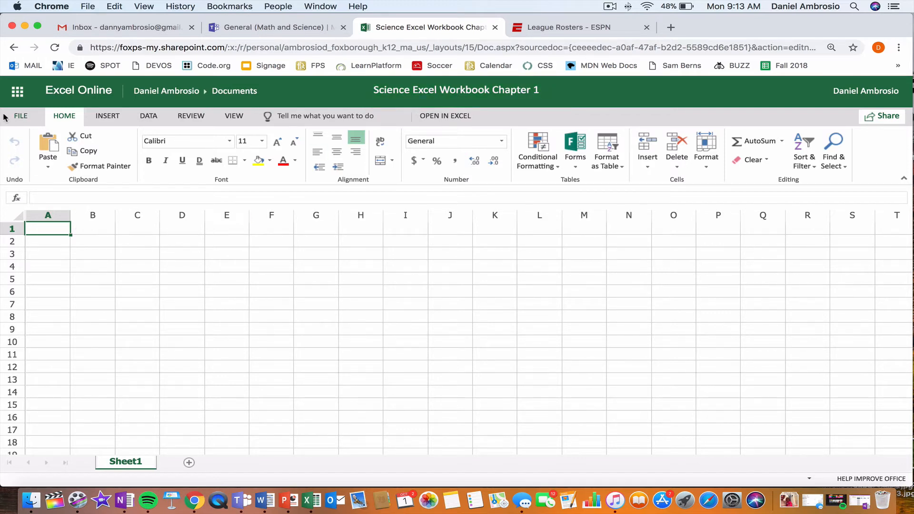
Compare the audience options for the workbook's sharing link and apply Specific people with editing allowed
{"action": "left_click", "coordinate": [882, 120]}
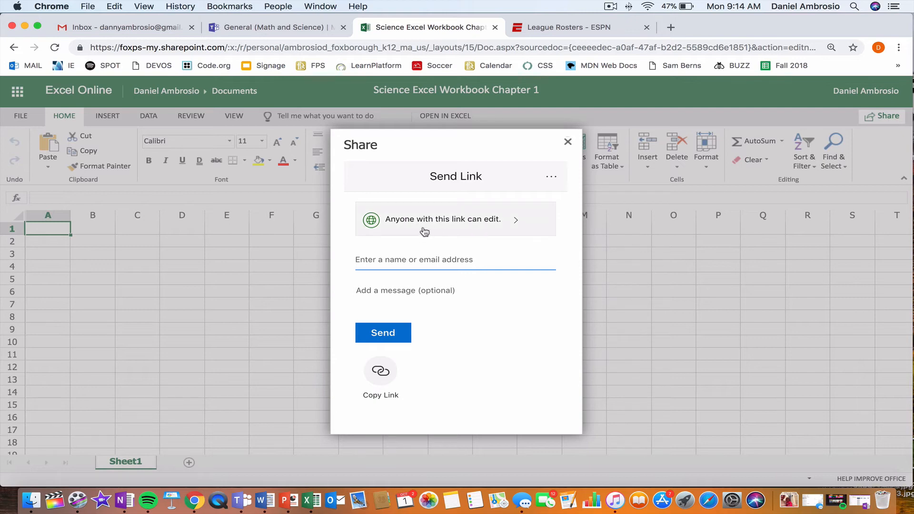
{"action": "left_click", "coordinate": [458, 232]}
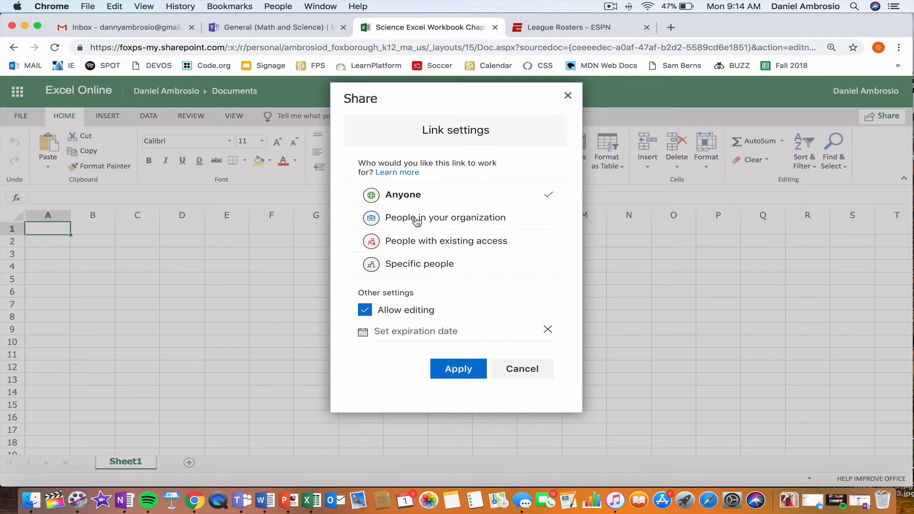
{"action": "left_click", "coordinate": [435, 218]}
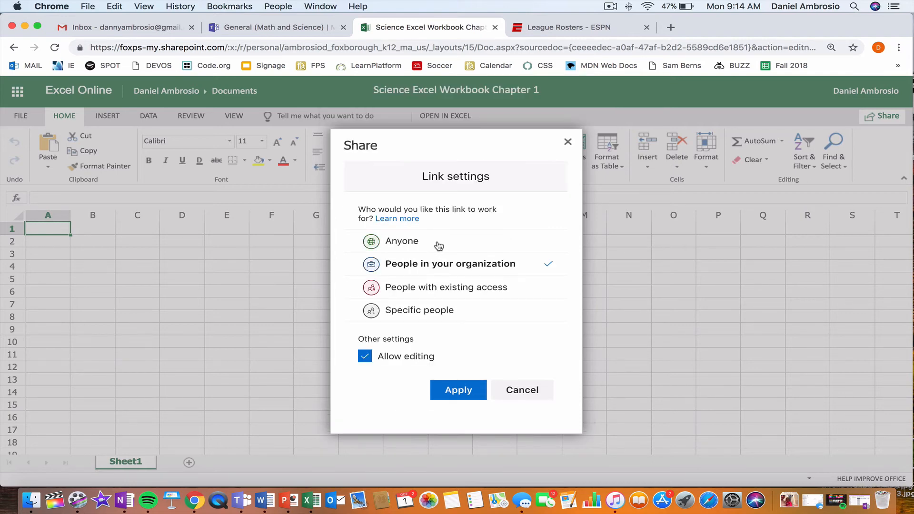
{"action": "left_click", "coordinate": [438, 246]}
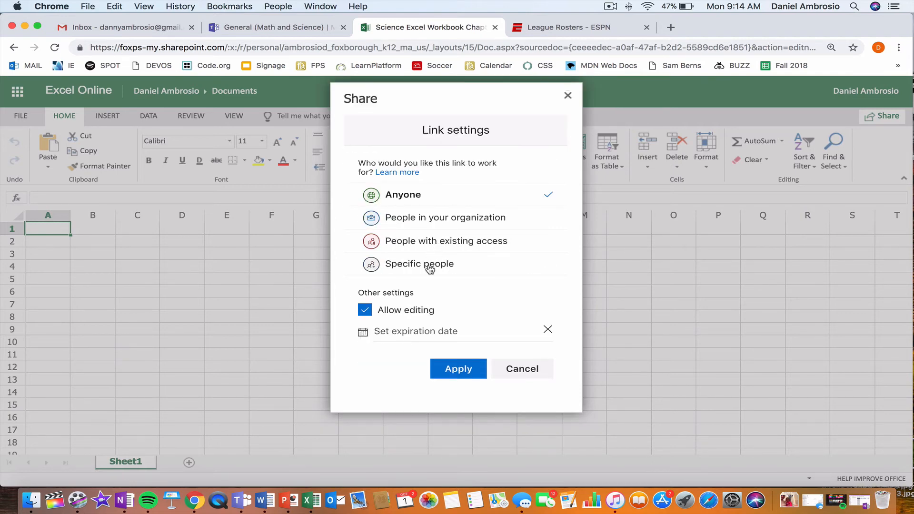
{"action": "left_click", "coordinate": [429, 263]}
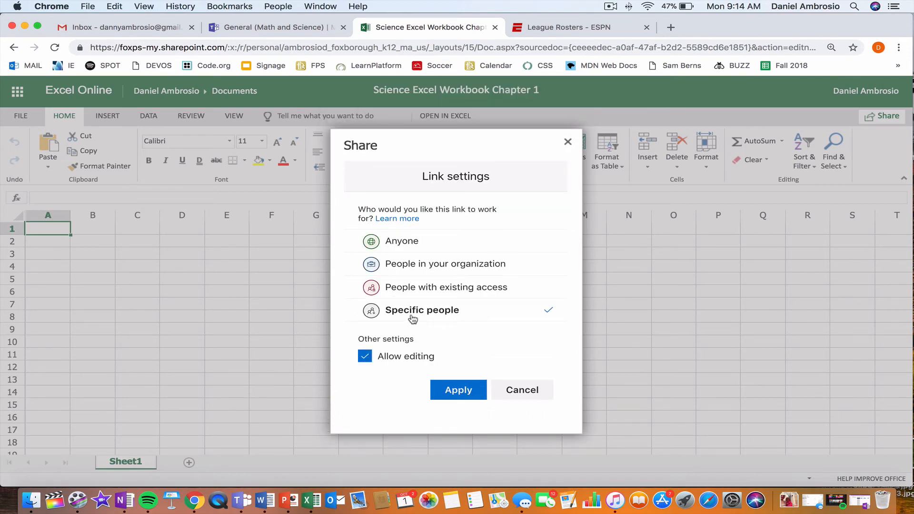
{"action": "left_click", "coordinate": [460, 391]}
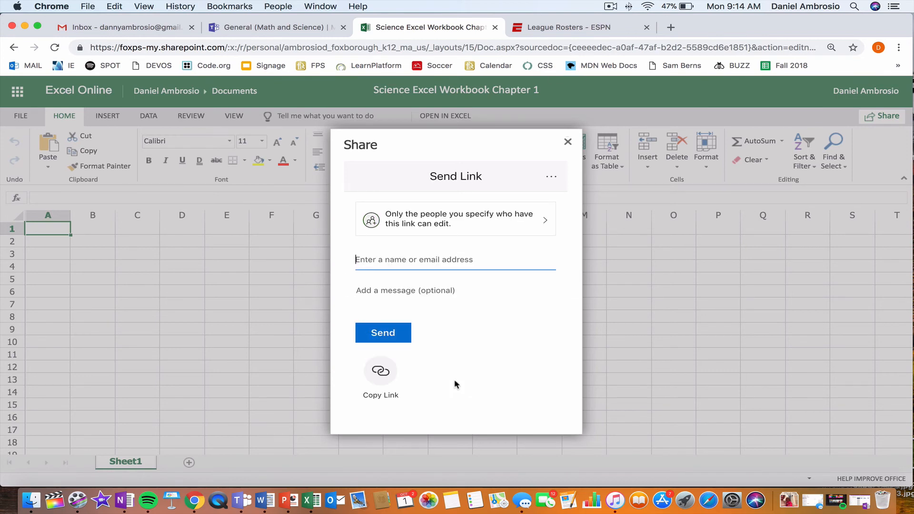
Change the sharing link to work for Anyone, with editing not allowed, and apply the settings
{"action": "left_click", "coordinate": [484, 223]}
{"action": "left_click", "coordinate": [425, 244]}
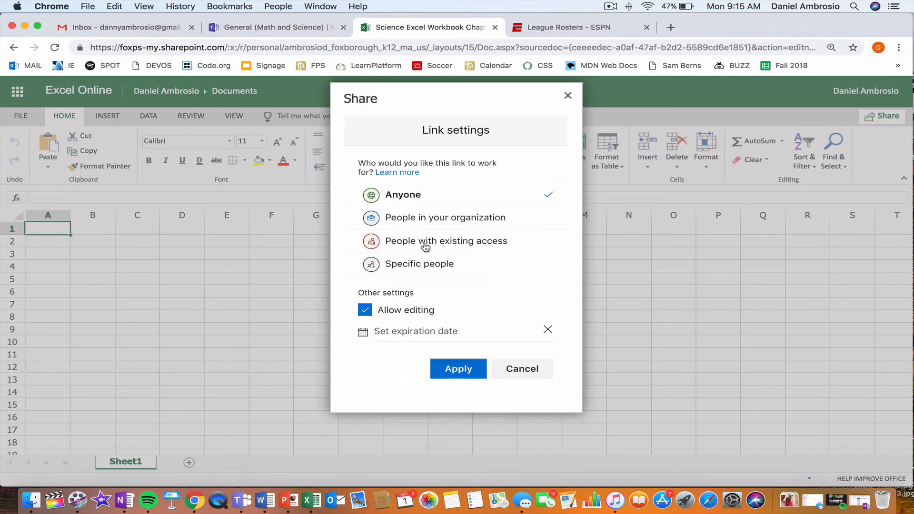
{"action": "left_click", "coordinate": [363, 310]}
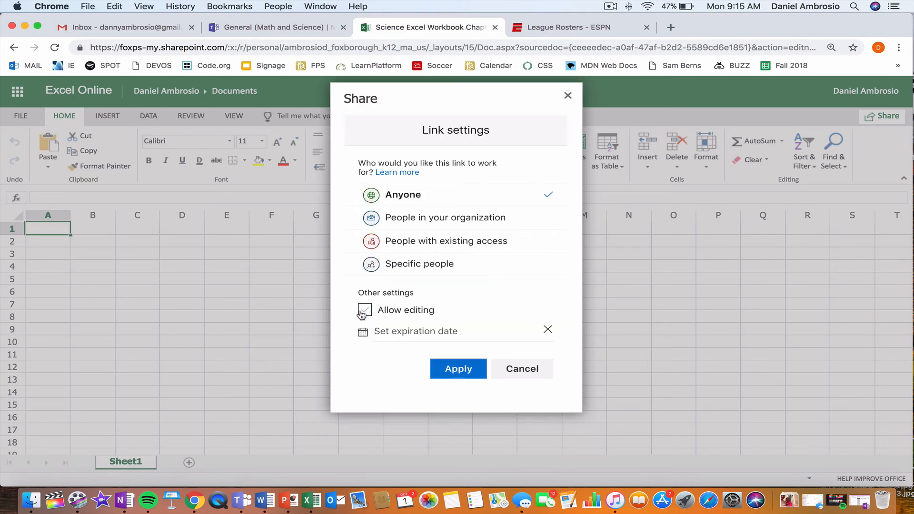
{"action": "left_click", "coordinate": [457, 369]}
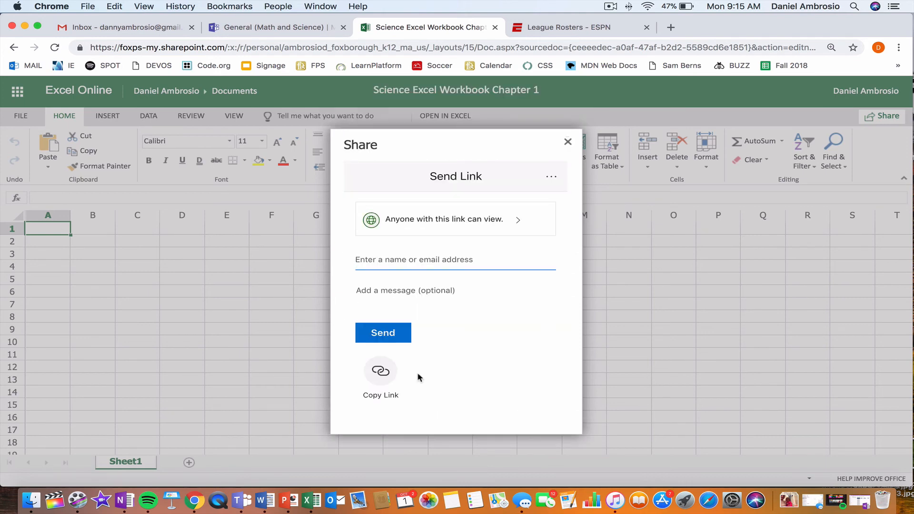
Copy the workbook's view-only sharing link
{"action": "left_click", "coordinate": [381, 376]}
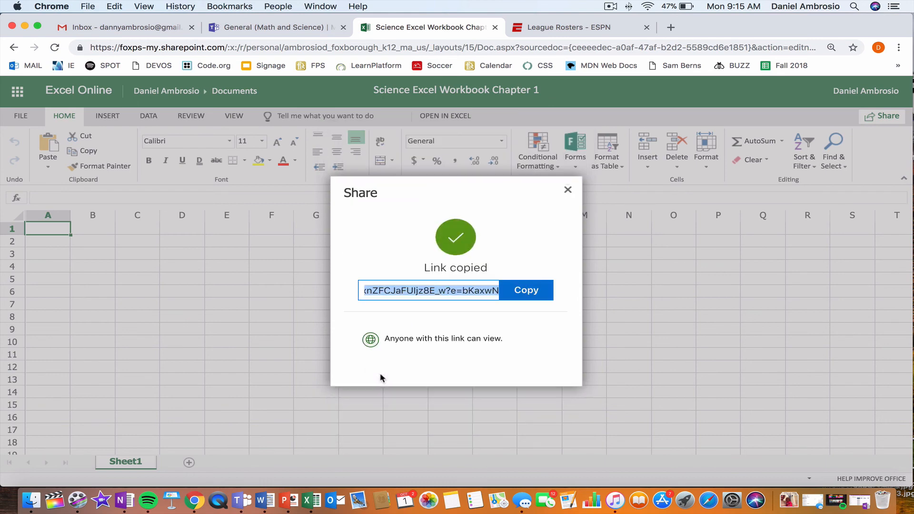
{"action": "left_click", "coordinate": [519, 296]}
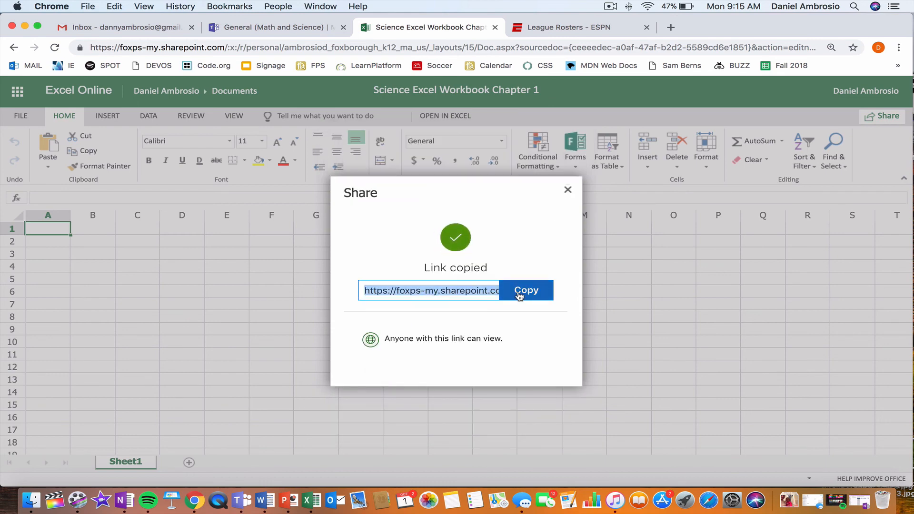
{"action": "left_click", "coordinate": [519, 296]}
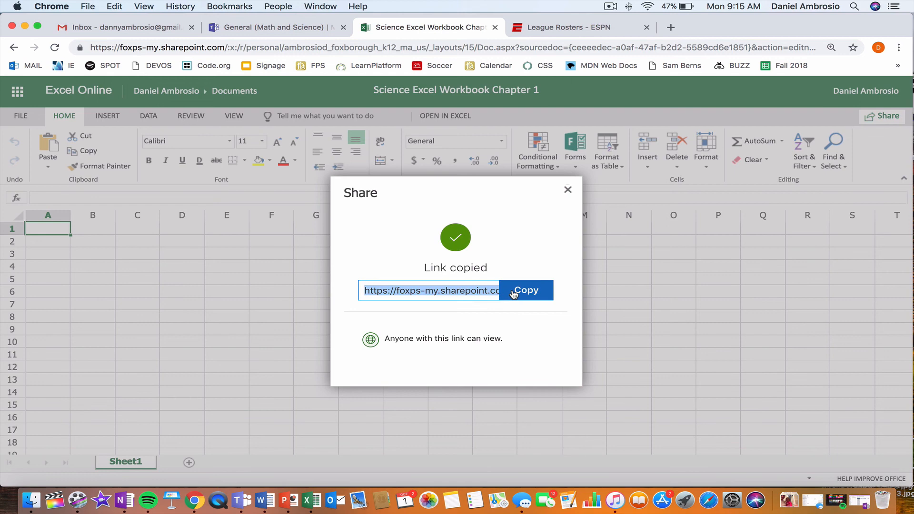